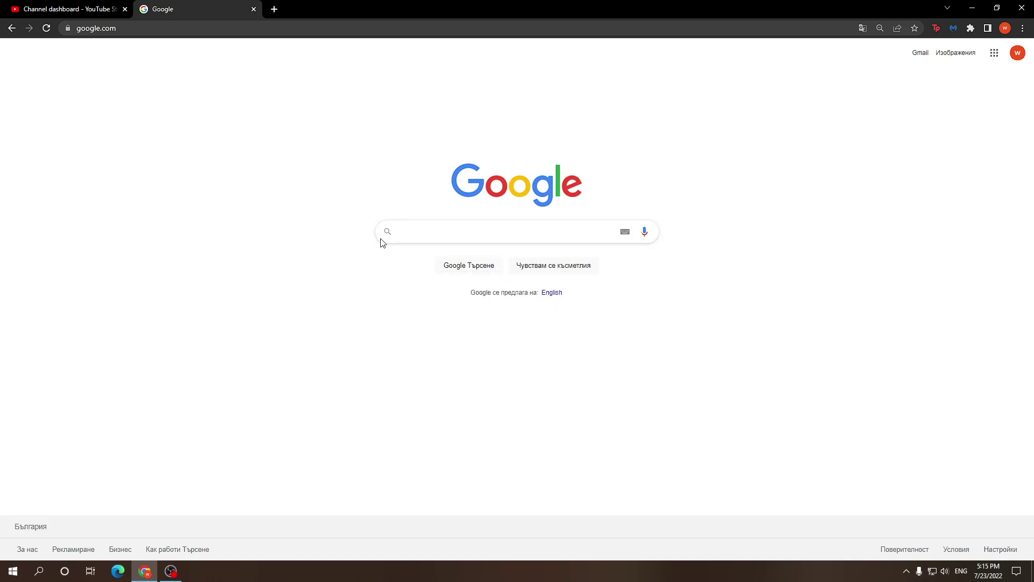
Step: Search Google for handbrake, go to handbrake.fr, and download the HandBrake 1.5.1 Windows installer
{"action": "left_click", "coordinate": [428, 236]}
{"action": "type", "text": "handbrake"}
{"action": "key", "text": "Return"}
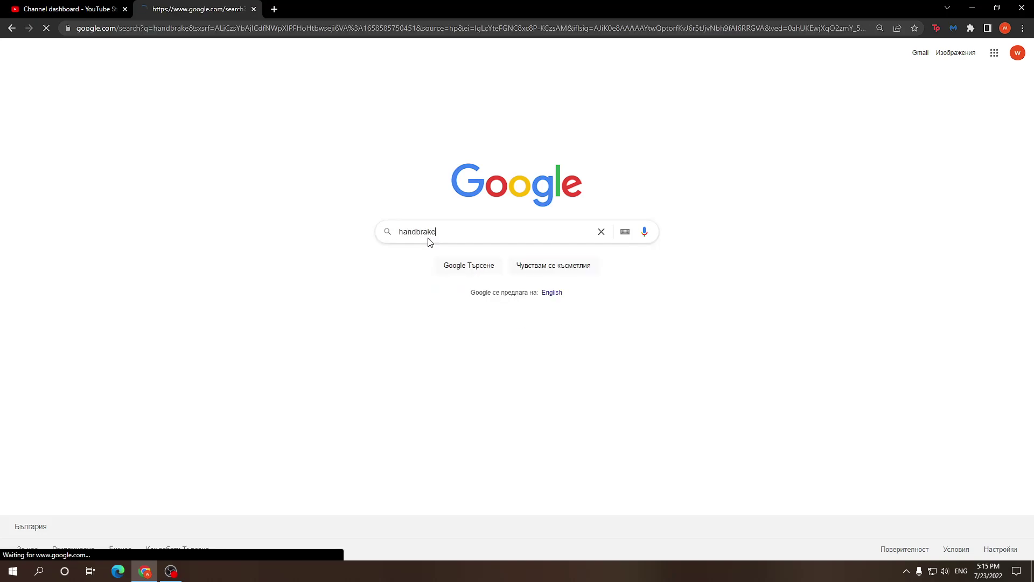
{"action": "left_click", "coordinate": [153, 145]}
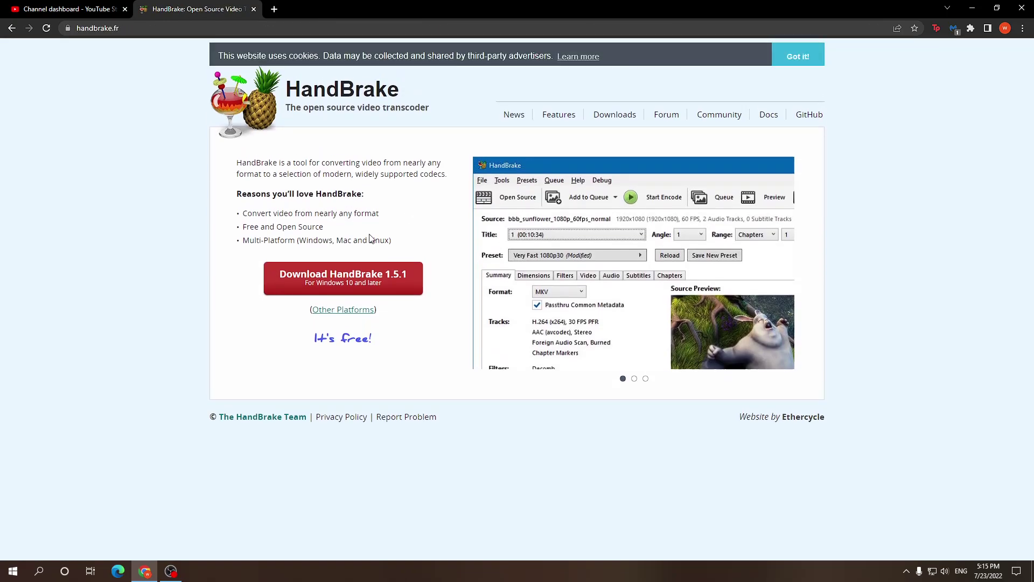
{"action": "left_click", "coordinate": [357, 297]}
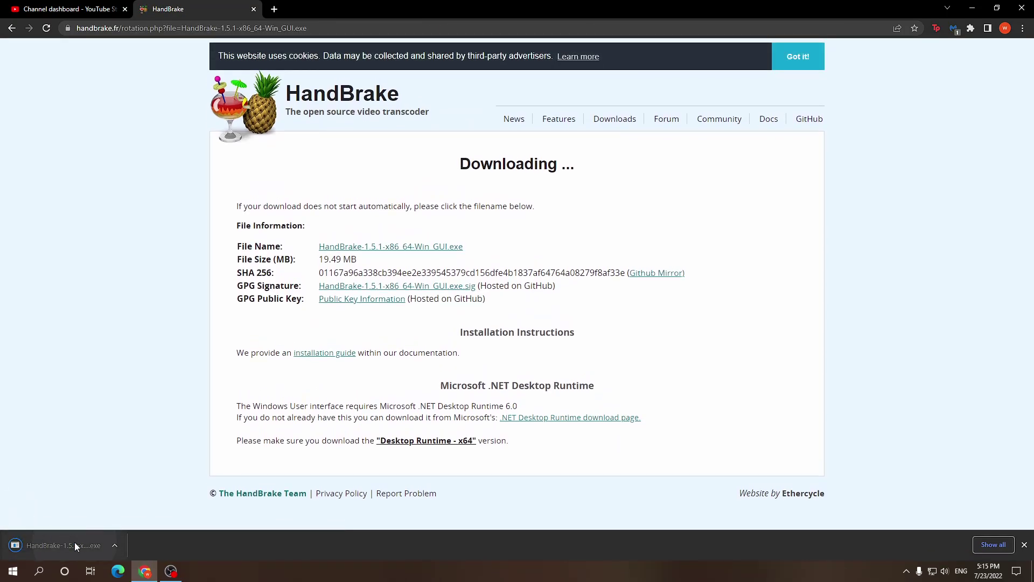
Step: Run the HandBrake 1.5.1 installer, accept the license, and install into the default folder
{"action": "left_click", "coordinate": [74, 542]}
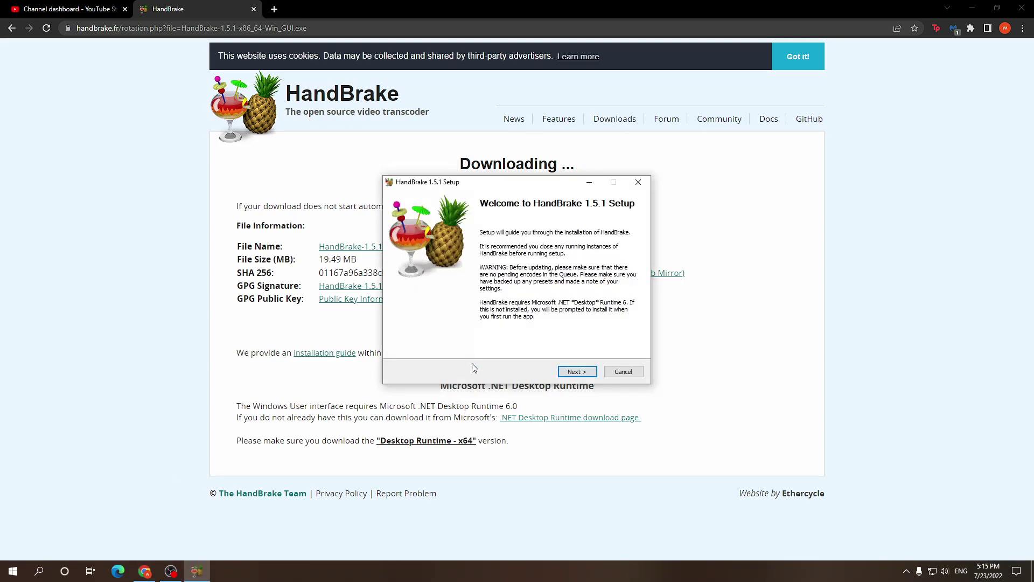
{"action": "left_click", "coordinate": [593, 373]}
{"action": "left_click", "coordinate": [594, 373]}
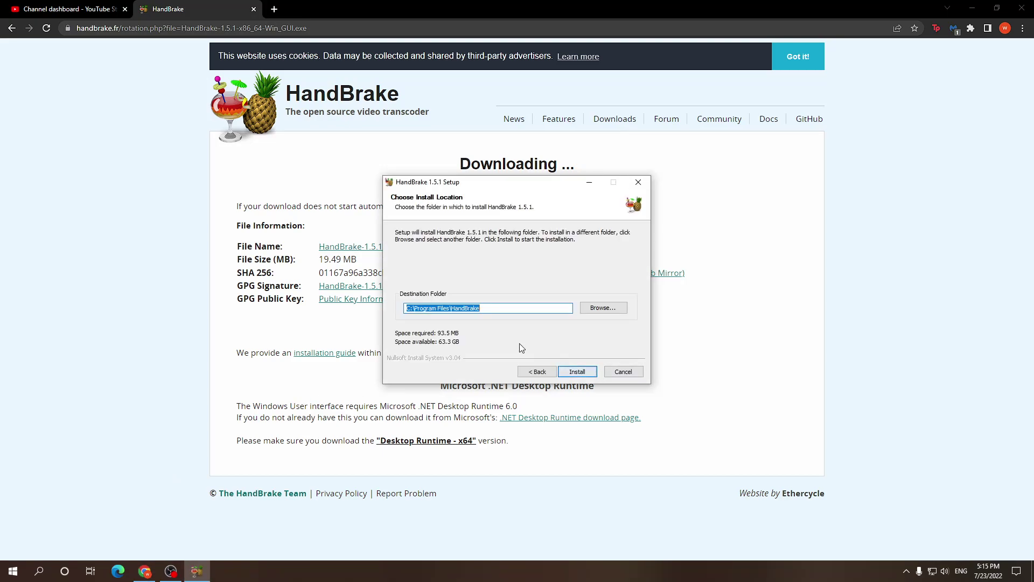
{"action": "left_click", "coordinate": [571, 372]}
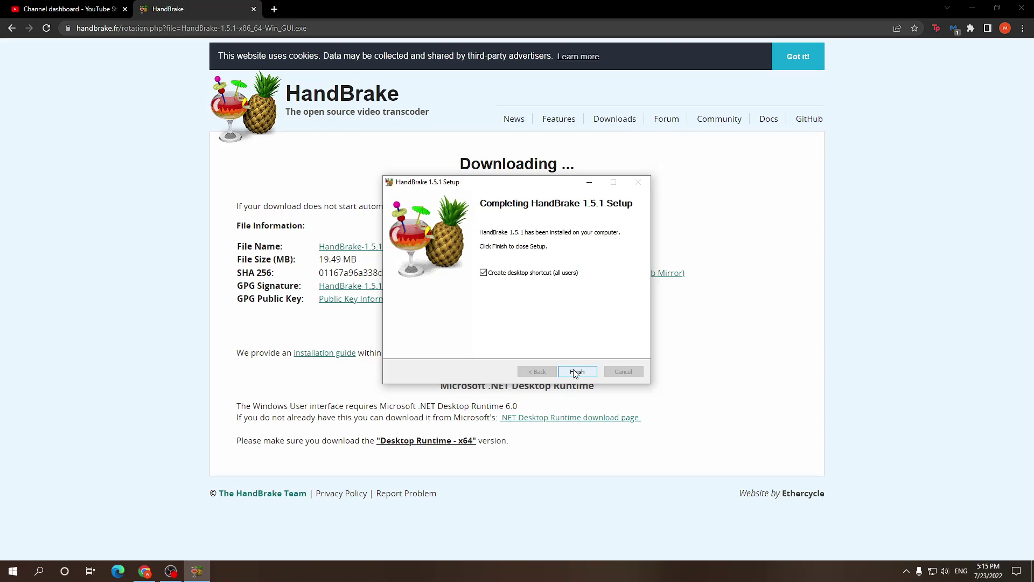
{"action": "left_click", "coordinate": [575, 371]}
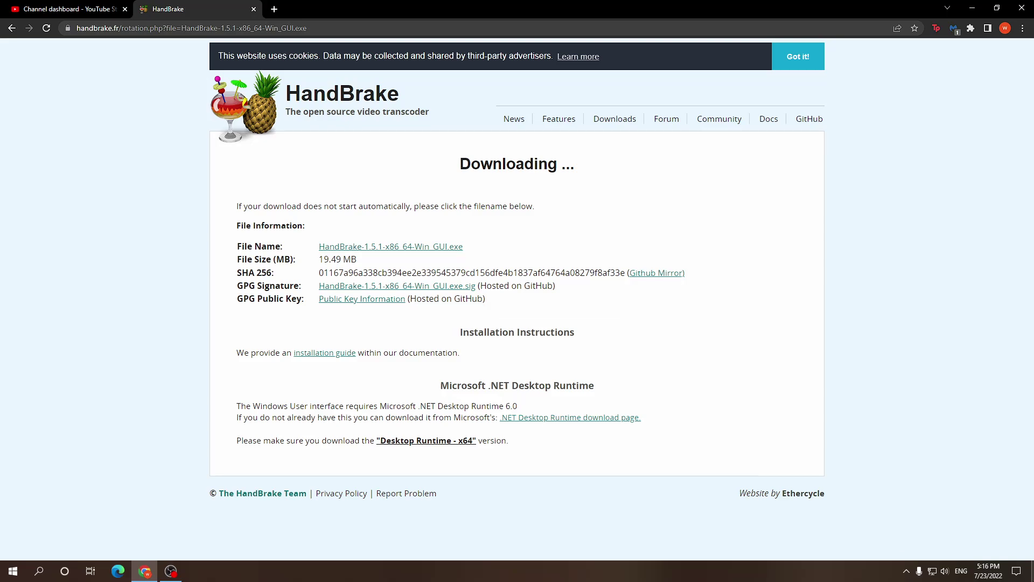
Step: Launch HandBrake from the desktop, allow automatic update checks, and maximize the window
{"action": "key", "text": "super+d"}
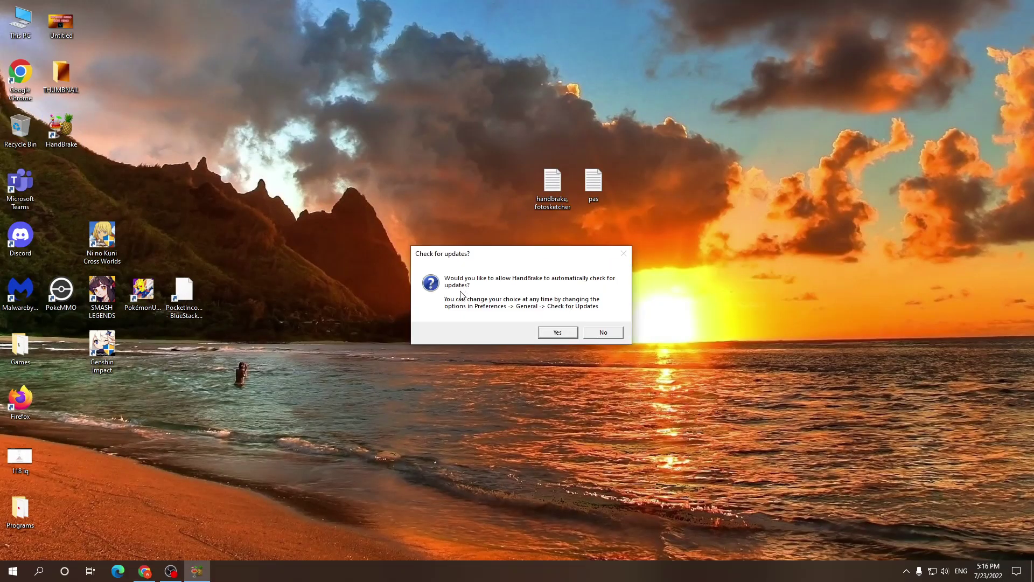
{"action": "left_click", "coordinate": [551, 332]}
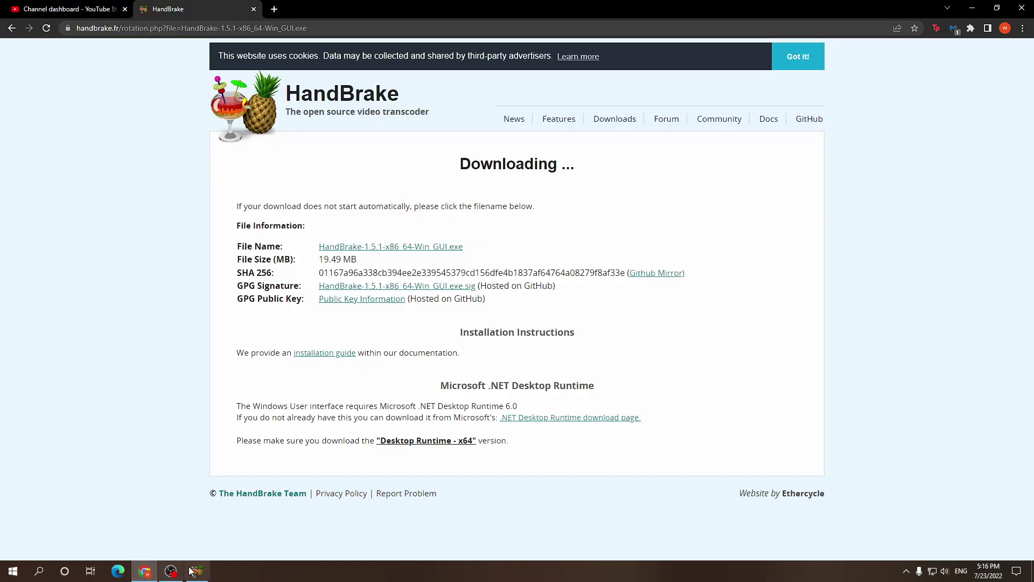
{"action": "left_click", "coordinate": [197, 571]}
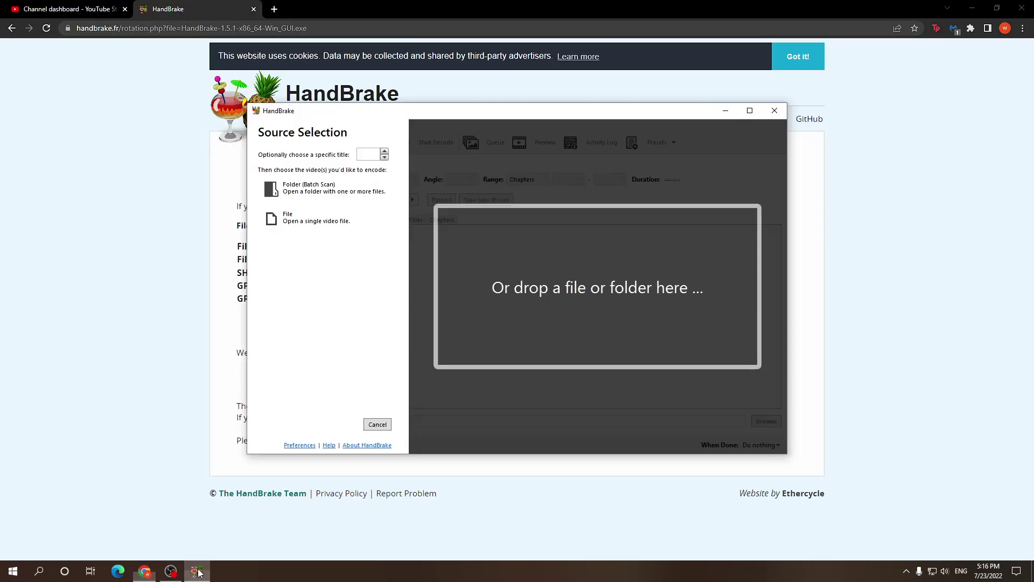
{"action": "left_click_drag", "start_coordinate": [546, 119], "coordinate": [498, 79]}
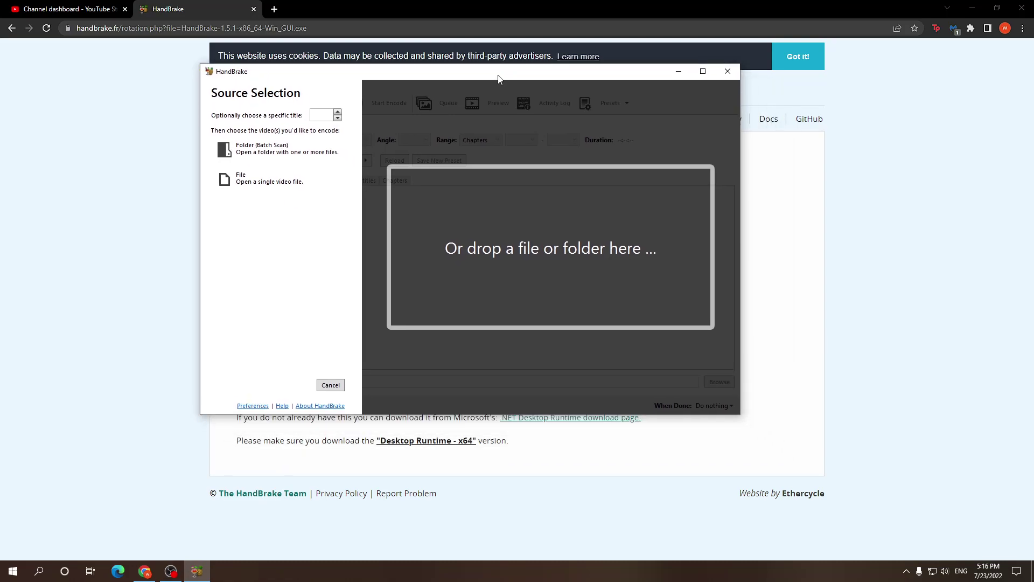
{"action": "left_click", "coordinate": [703, 72]}
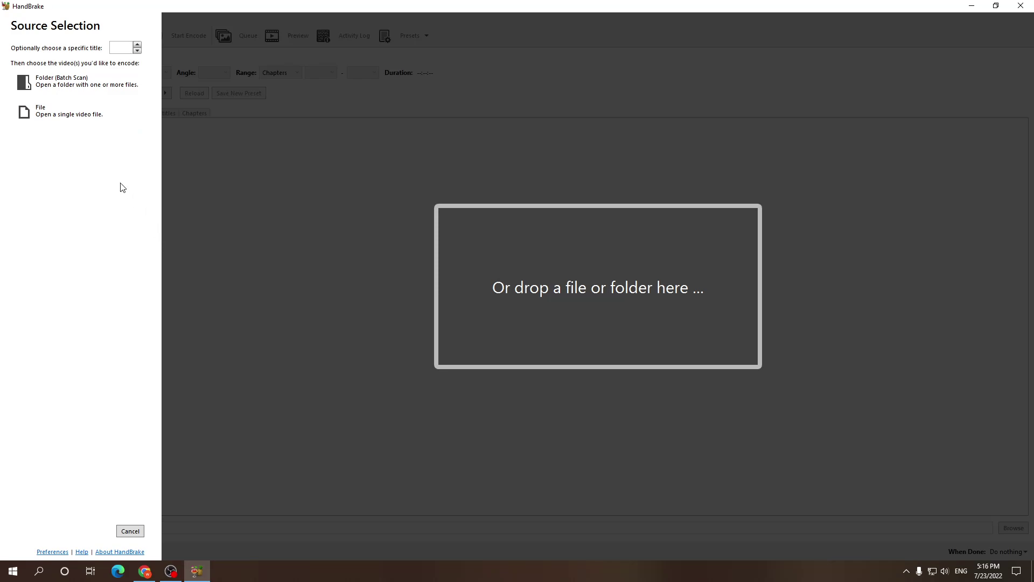
Step: Check the all mounts file's properties (320 MB), then open it as the source video
{"action": "left_click", "coordinate": [80, 114]}
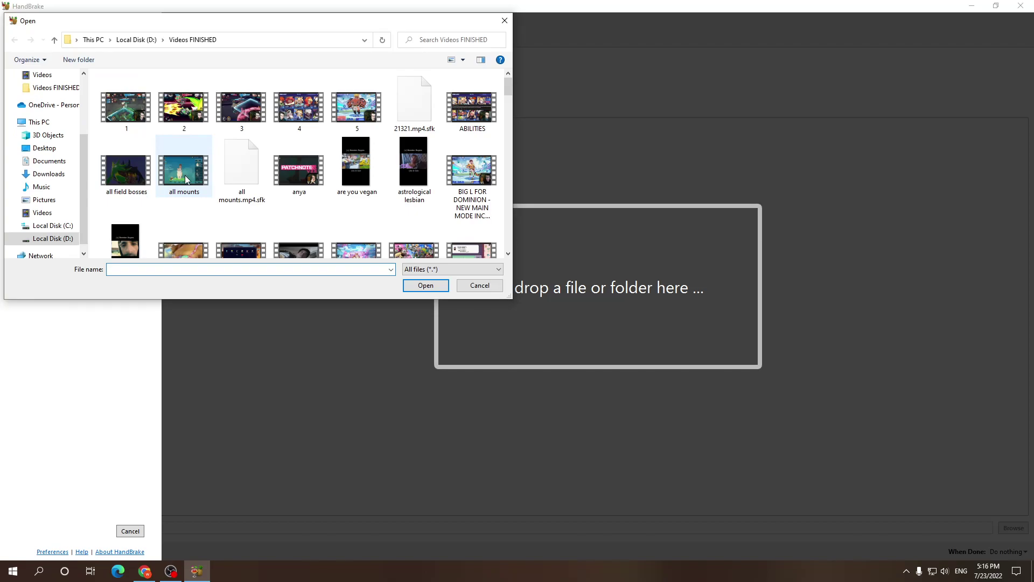
{"action": "left_click", "coordinate": [186, 176]}
{"action": "right_click", "coordinate": [185, 176]}
{"action": "left_click", "coordinate": [218, 415]}
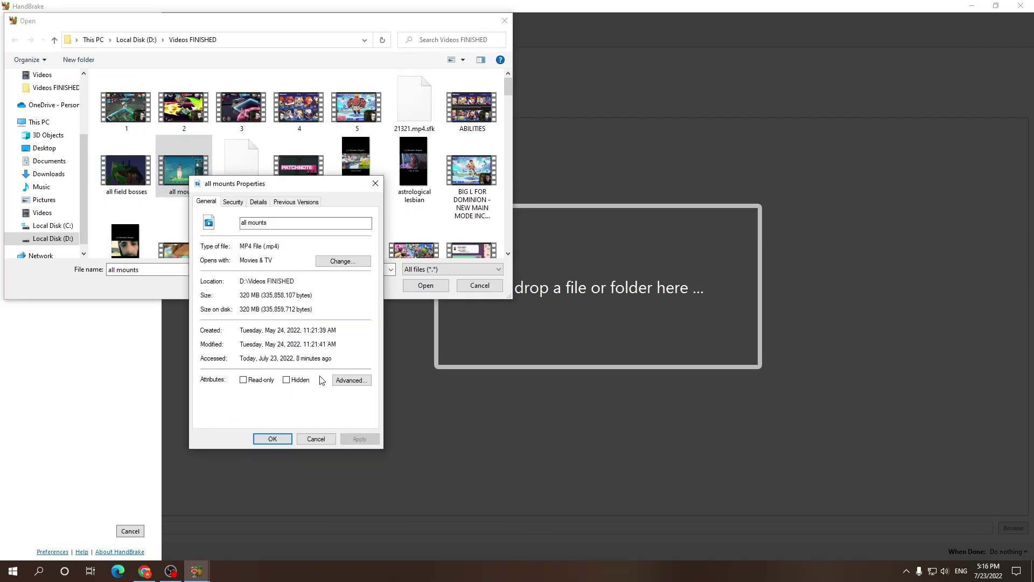
{"action": "left_click", "coordinate": [273, 439]}
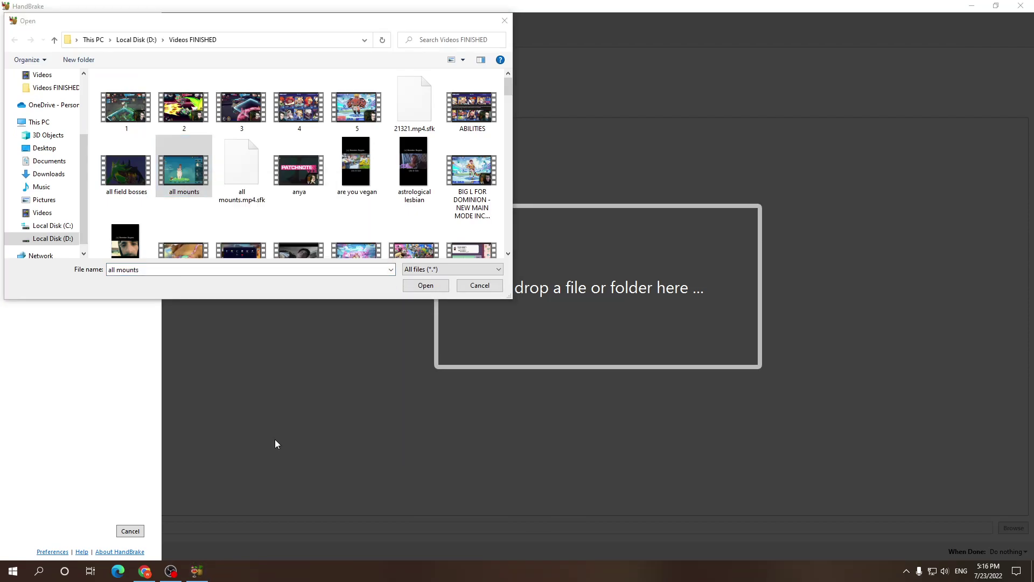
{"action": "left_click", "coordinate": [421, 285]}
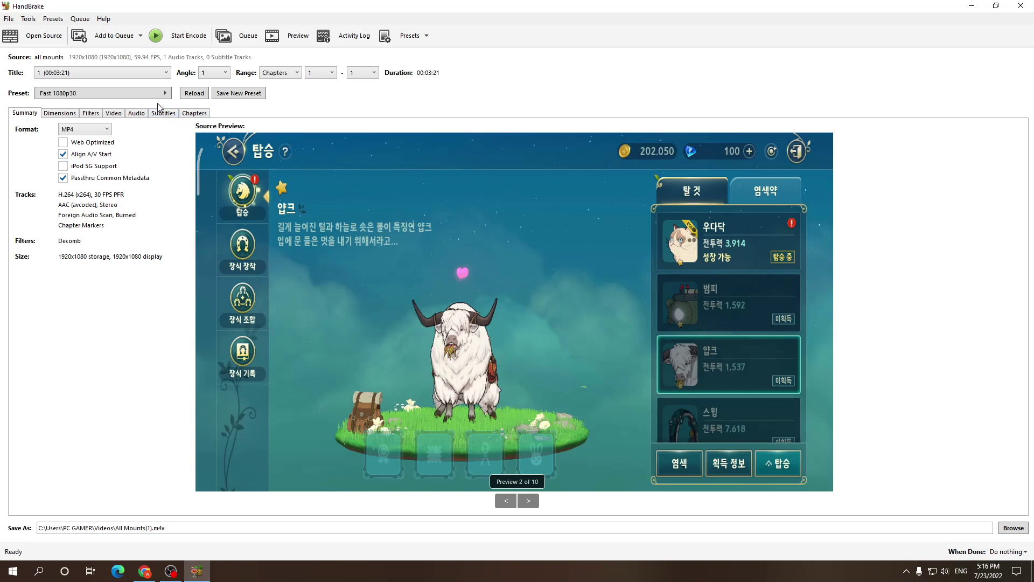
Step: Choose the Web preset Gmail Medium 5 Minutes 480p30 from the preset list
{"action": "left_click", "coordinate": [118, 99]}
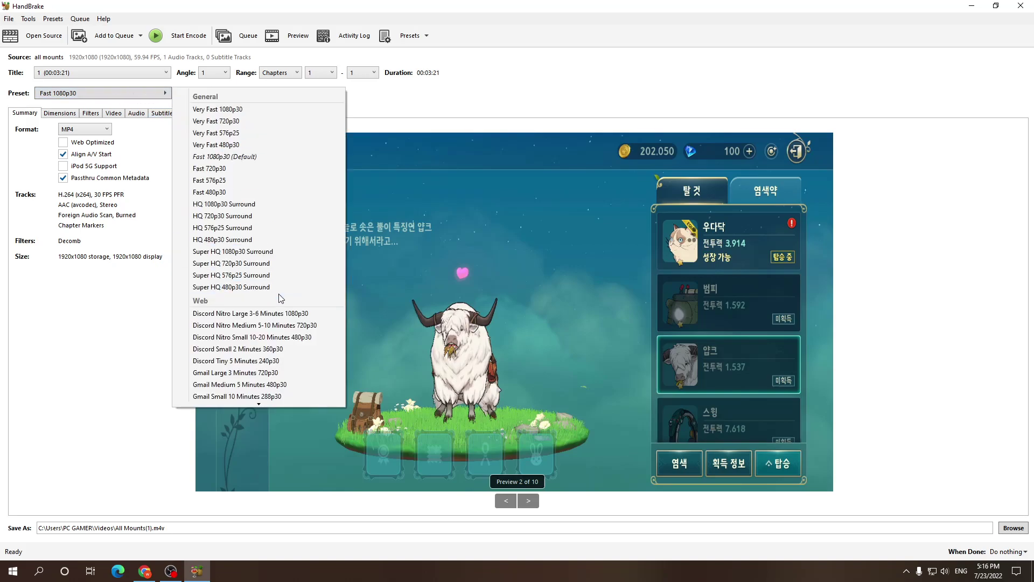
{"action": "scroll", "coordinate": [275, 296], "scroll_direction": "down", "scroll_amount": 2}
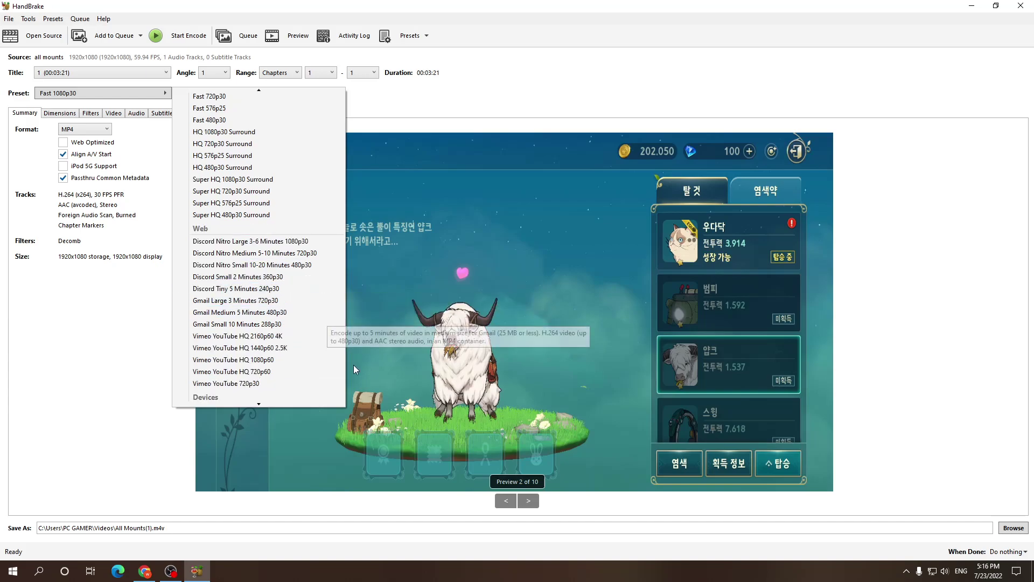
{"action": "scroll", "coordinate": [253, 347], "scroll_direction": "down", "scroll_amount": 1}
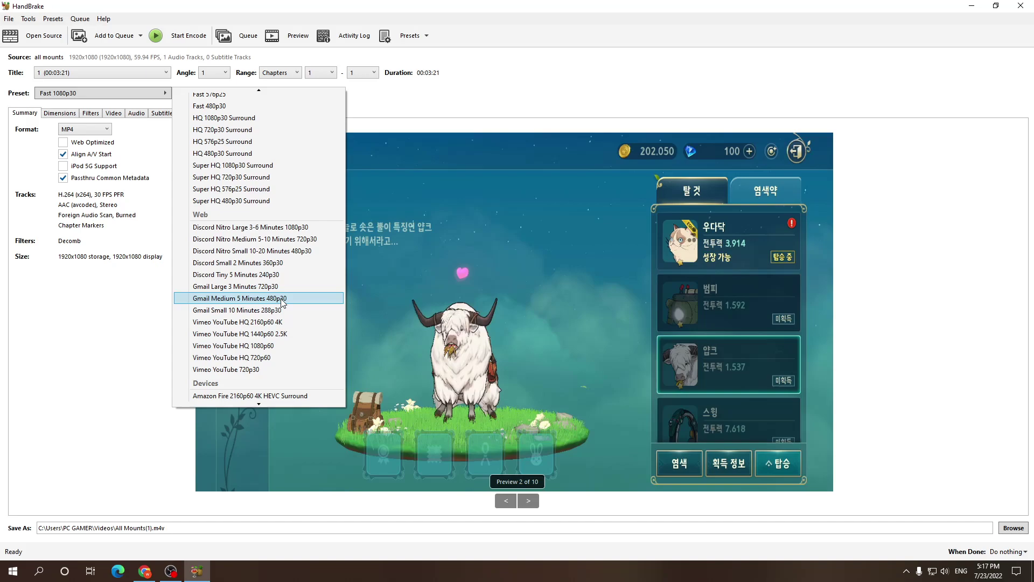
{"action": "left_click", "coordinate": [283, 299]}
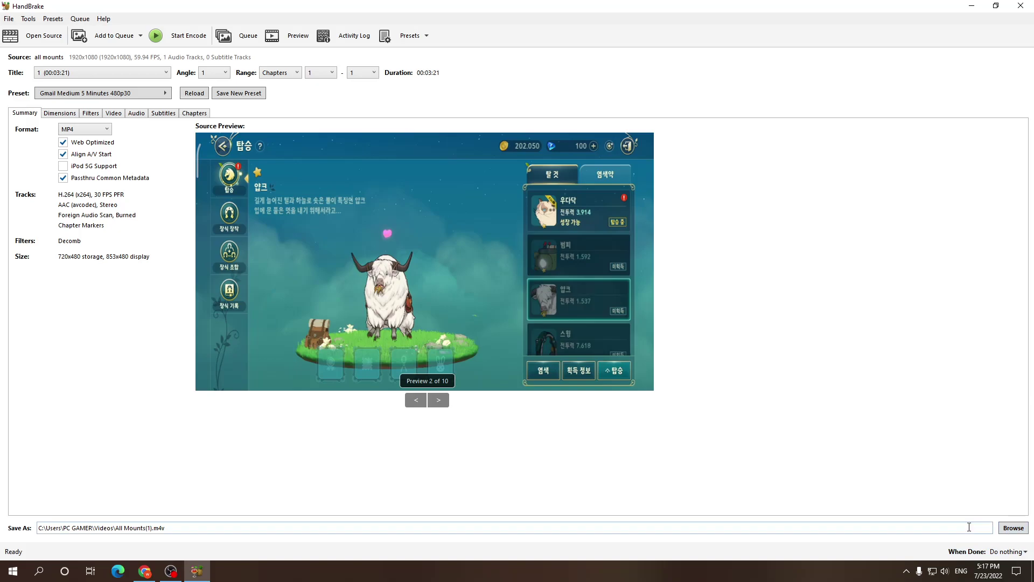
{"action": "left_click", "coordinate": [1013, 528]}
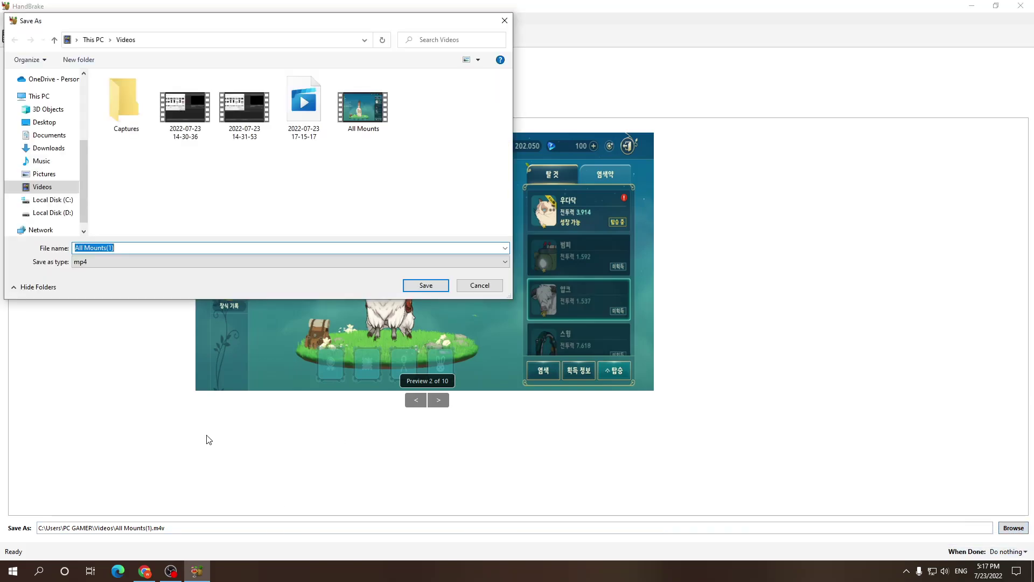
{"action": "left_click", "coordinate": [157, 262]}
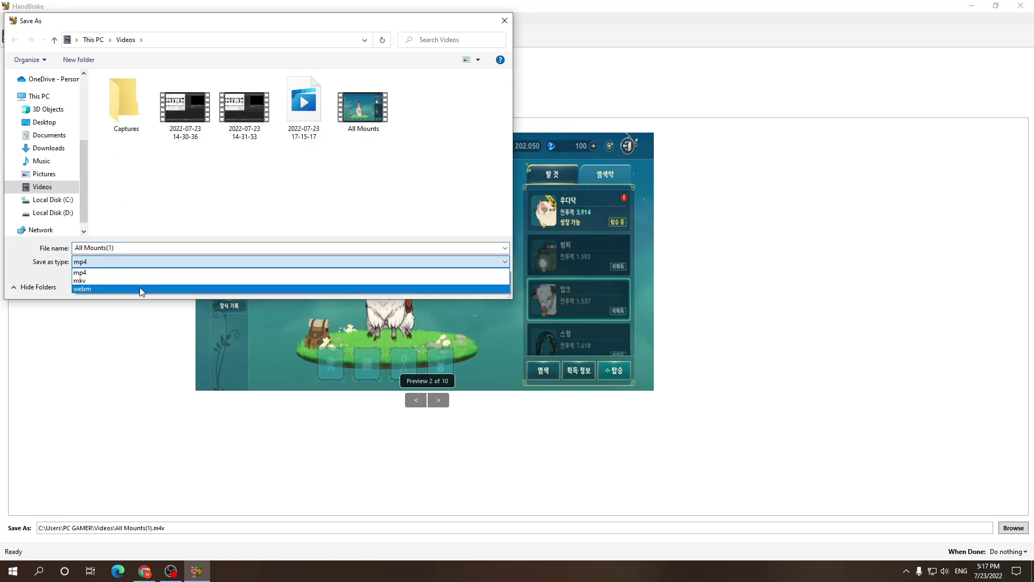
{"action": "left_click", "coordinate": [151, 261]}
{"action": "left_click", "coordinate": [152, 258]}
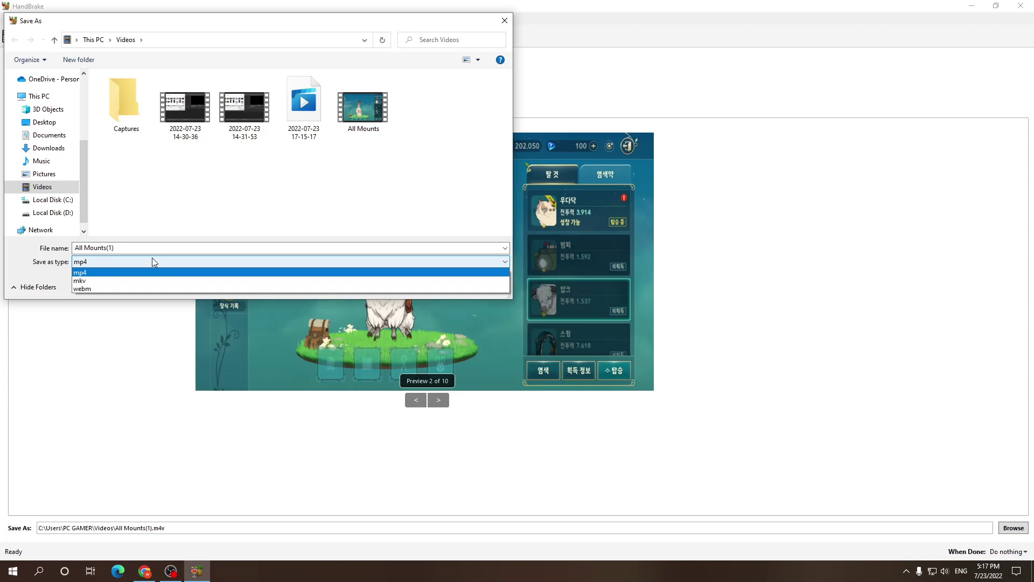
{"action": "left_click", "coordinate": [152, 258]}
{"action": "left_click", "coordinate": [479, 285]}
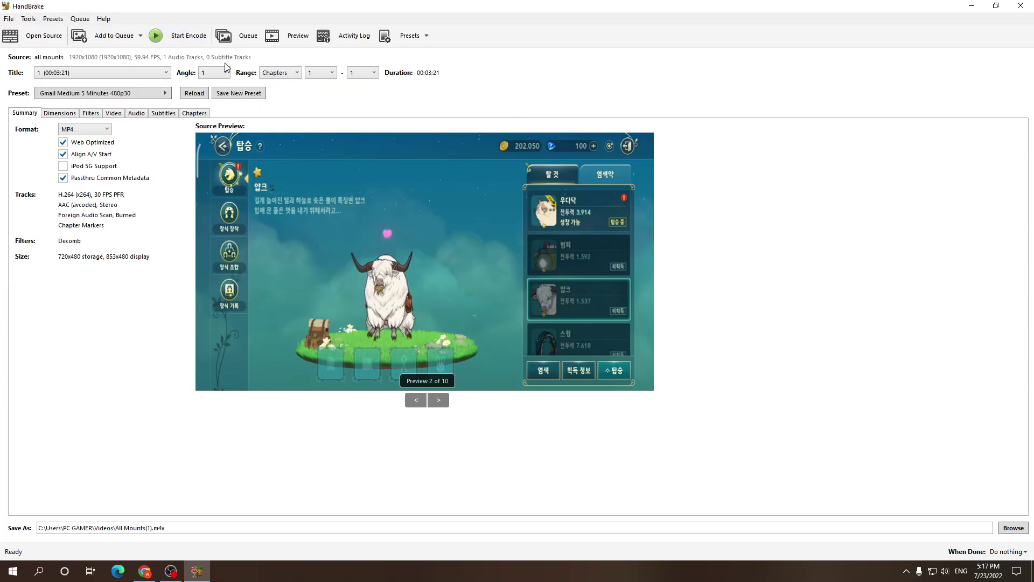
Step: Encode the video with the Gmail 480p30 preset and confirm the queue finished
{"action": "left_click", "coordinate": [196, 39]}
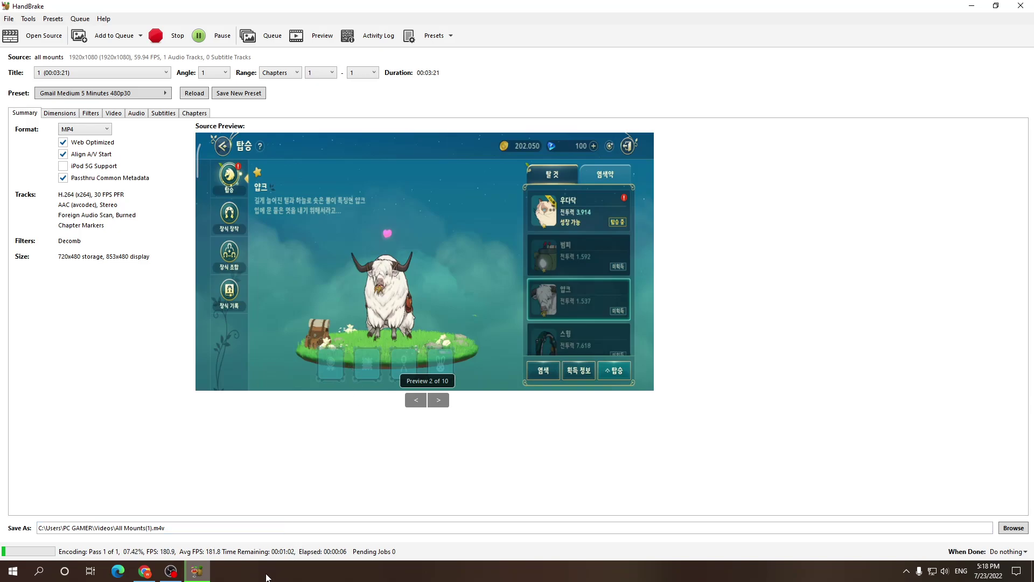
{"action": "left_click", "coordinate": [169, 574]}
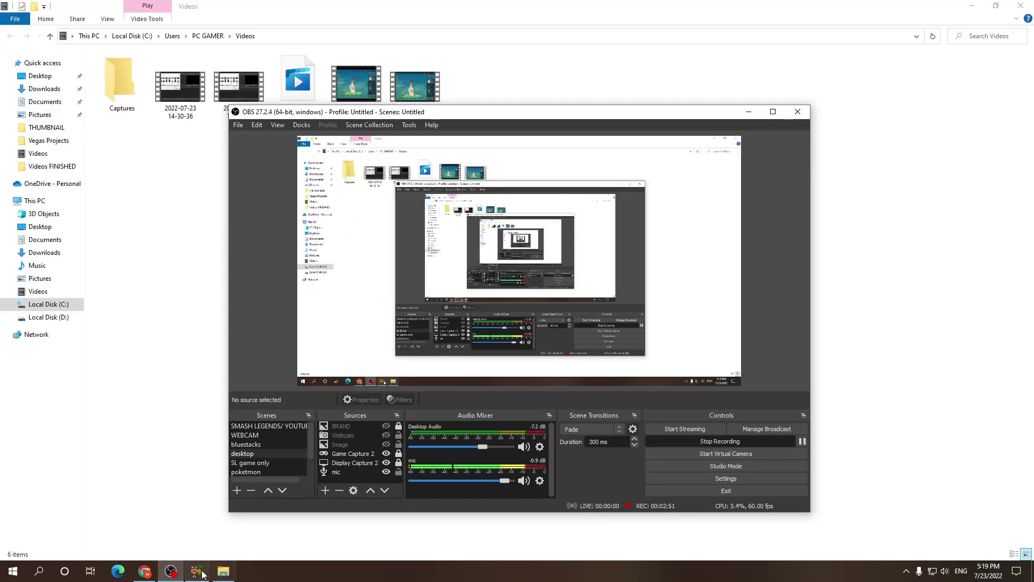
{"action": "left_click", "coordinate": [197, 572]}
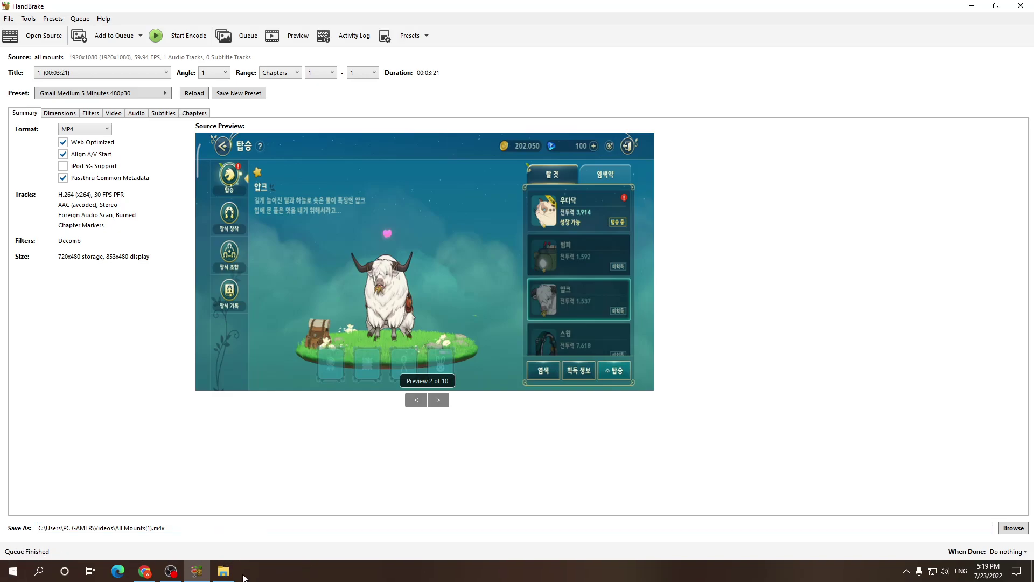
Step: Open All Mounts(1) from the Videos folder in Movies & TV
{"action": "left_click", "coordinate": [223, 571]}
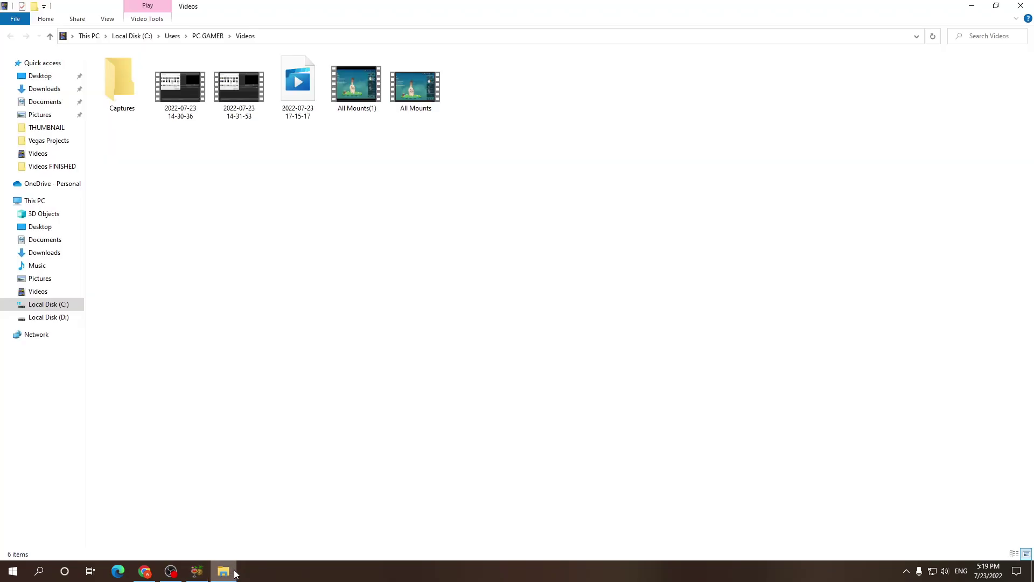
{"action": "left_click", "coordinate": [361, 87]}
{"action": "right_click", "coordinate": [361, 88]}
{"action": "left_click", "coordinate": [360, 82]}
{"action": "double_click", "coordinate": [360, 82]}
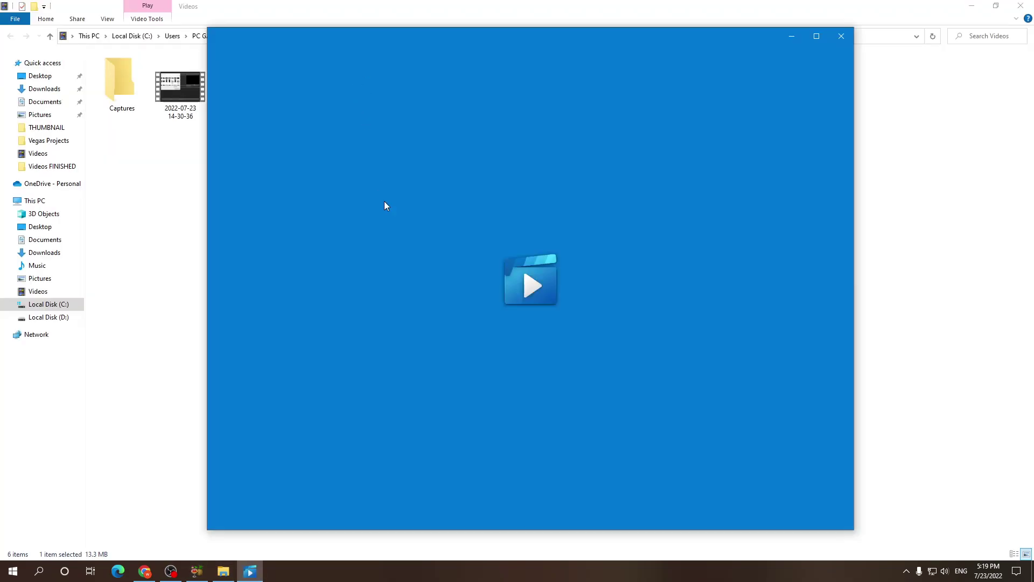
Step: Scrub playback ahead to around 0:02:17 and pause near the end
{"action": "left_click_drag", "start_coordinate": [393, 479], "coordinate": [447, 479]}
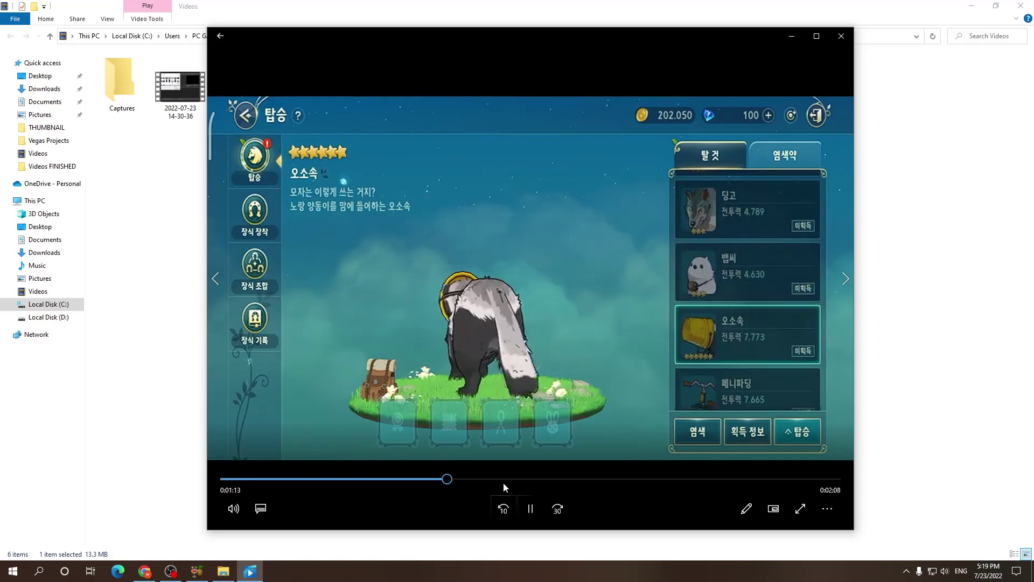
{"action": "left_click", "coordinate": [508, 479]}
{"action": "left_click", "coordinate": [570, 479]}
{"action": "left_click", "coordinate": [639, 479]}
{"action": "left_click", "coordinate": [528, 508]}
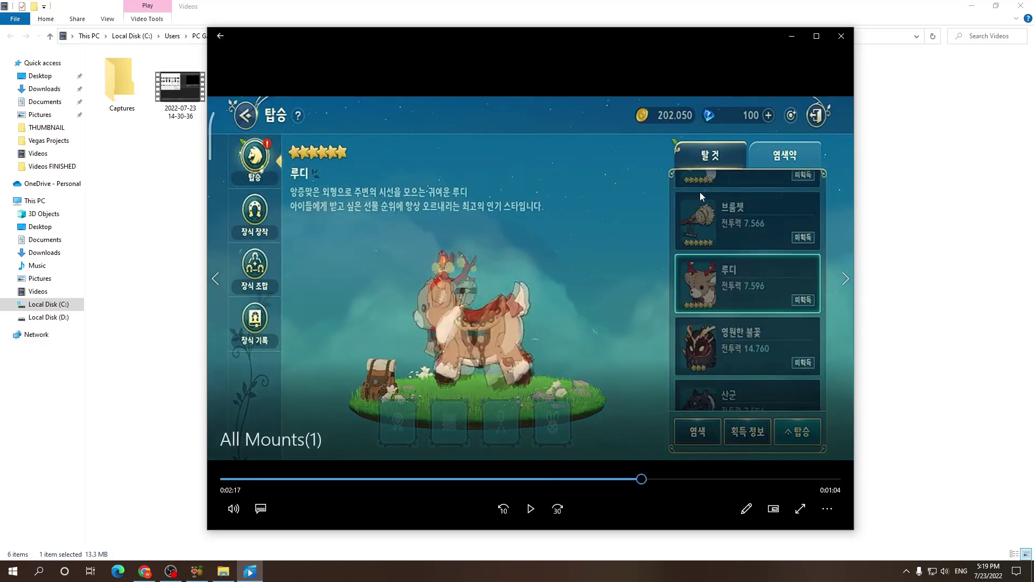
Step: Resume briefly, pause at 0:02:18, then close the player and deselect the file
{"action": "left_click_drag", "start_coordinate": [658, 36], "coordinate": [611, 34]}
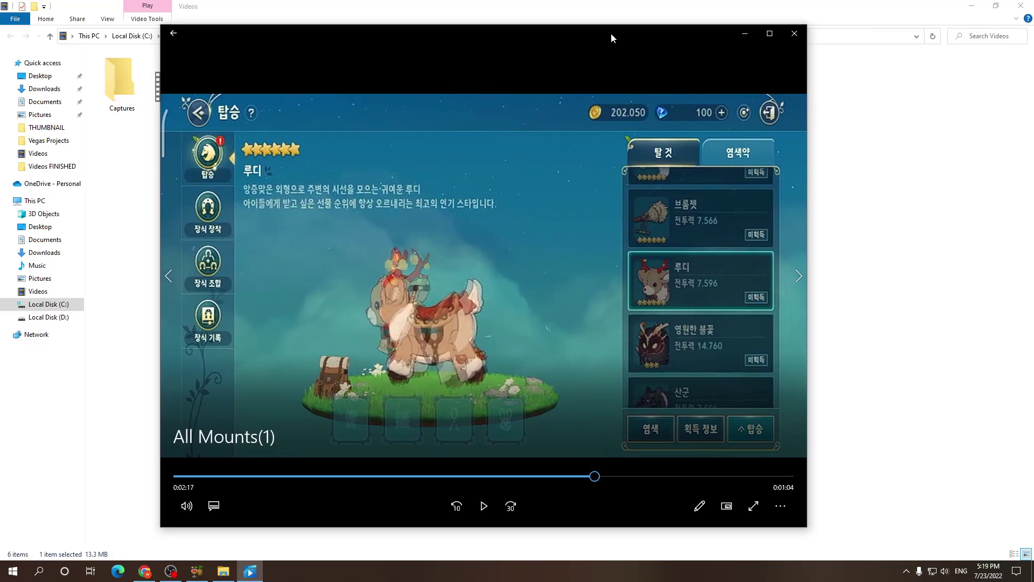
{"action": "left_click", "coordinate": [484, 509]}
{"action": "left_click", "coordinate": [750, 85]}
{"action": "left_click_drag", "start_coordinate": [709, 40], "coordinate": [721, 40]}
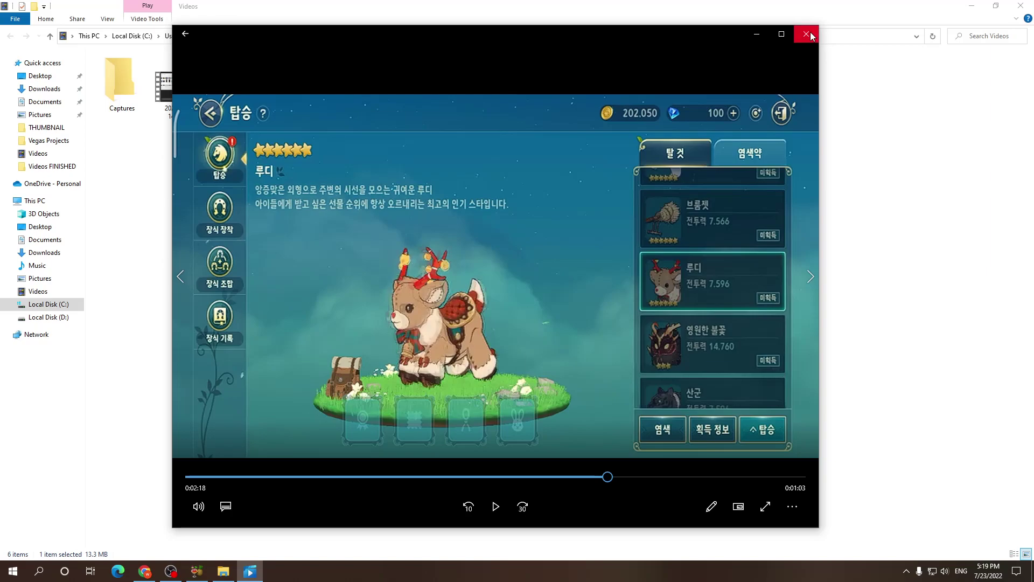
{"action": "left_click", "coordinate": [807, 34]}
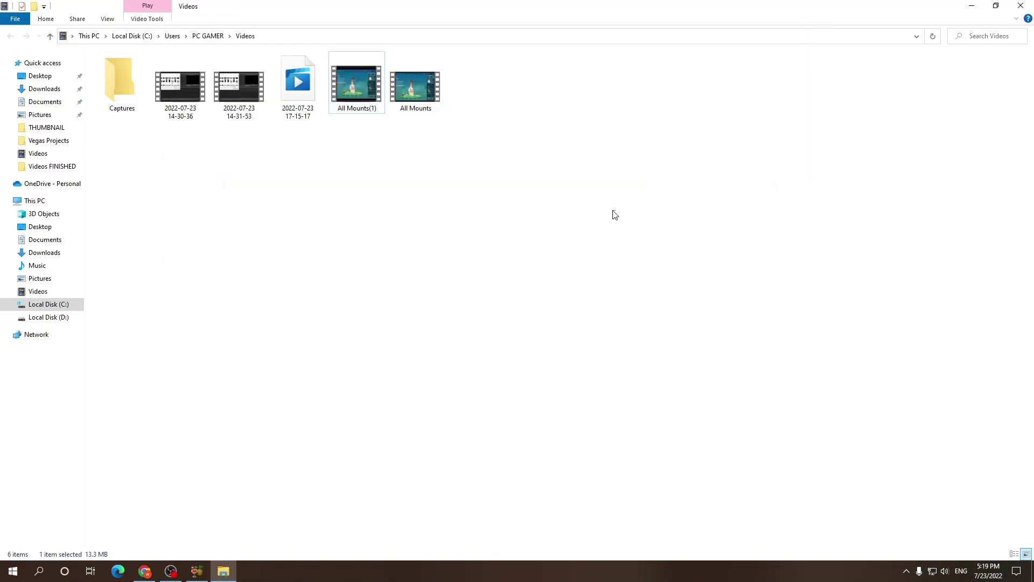
{"action": "left_click_drag", "start_coordinate": [614, 211], "coordinate": [312, 221]}
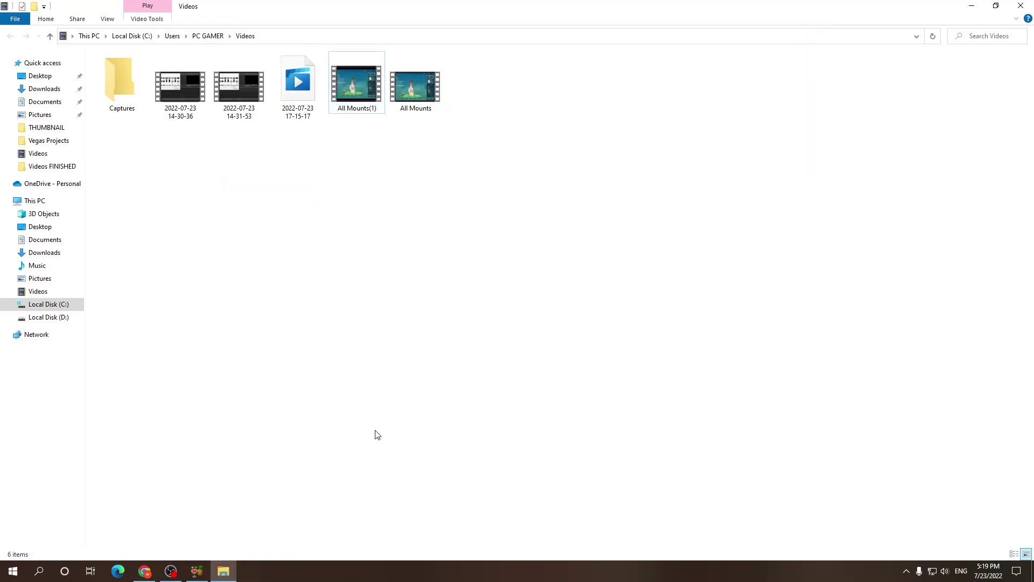